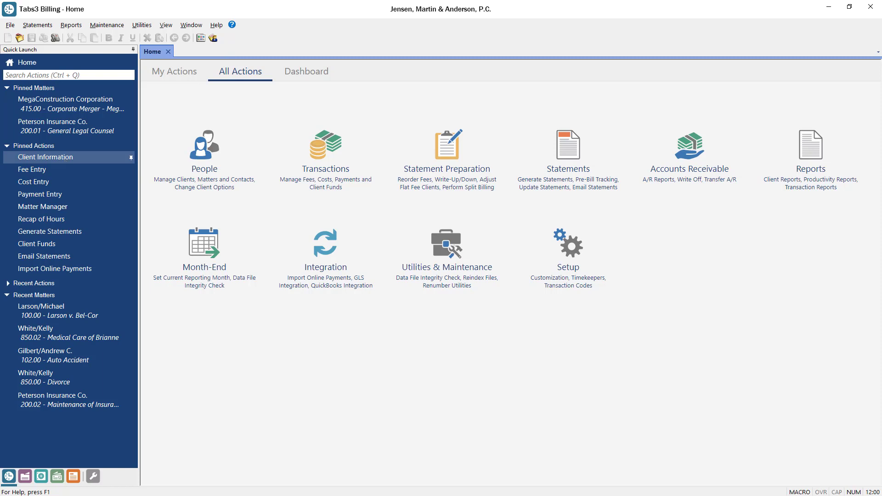
Step: Create a new client with the next available ID, 851.00, and enter the client's name in Last/First format
left_click(65, 158)
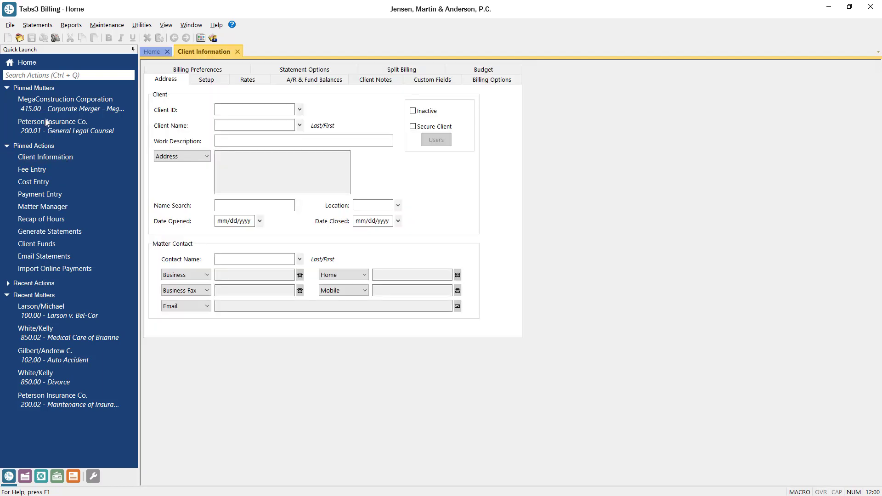
left_click(7, 39)
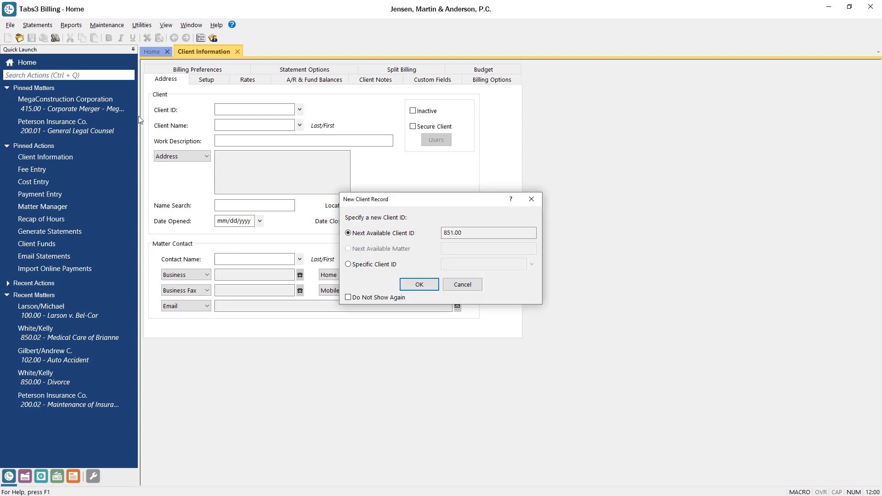
left_click(419, 285)
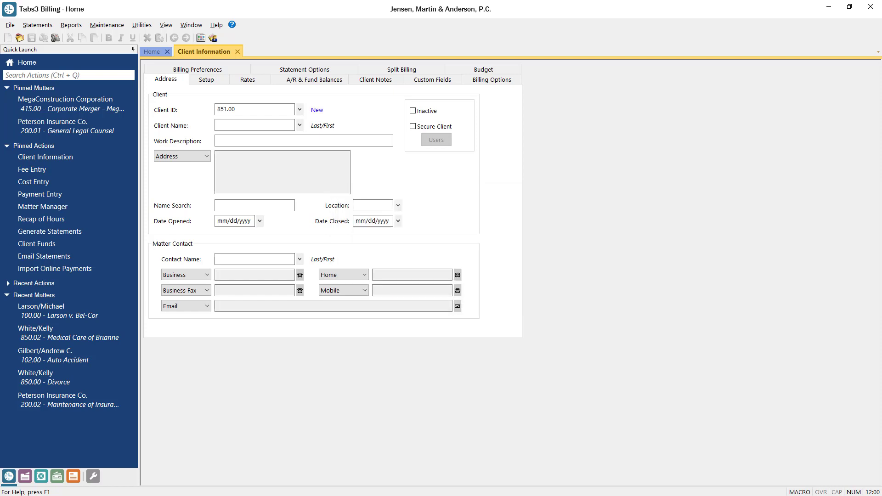
type("Smith/John")
key("Tab")
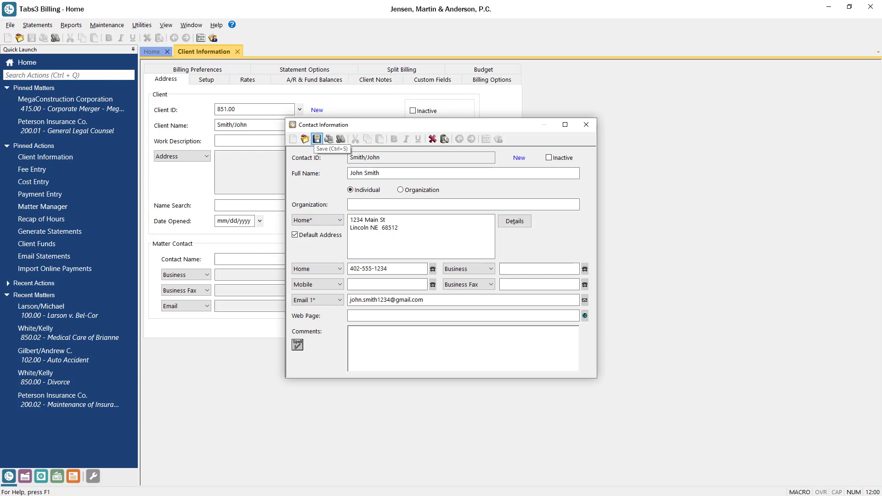
Step: Save the contact details, set the work description to 'Estate Planning', and review the Setup, Rates and Statement Options
left_click(317, 140)
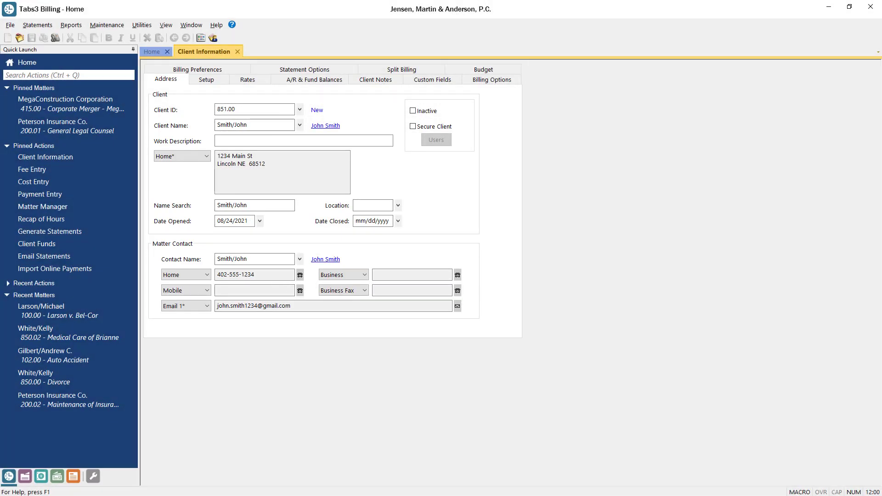
type("Estate Planning")
left_click(215, 82)
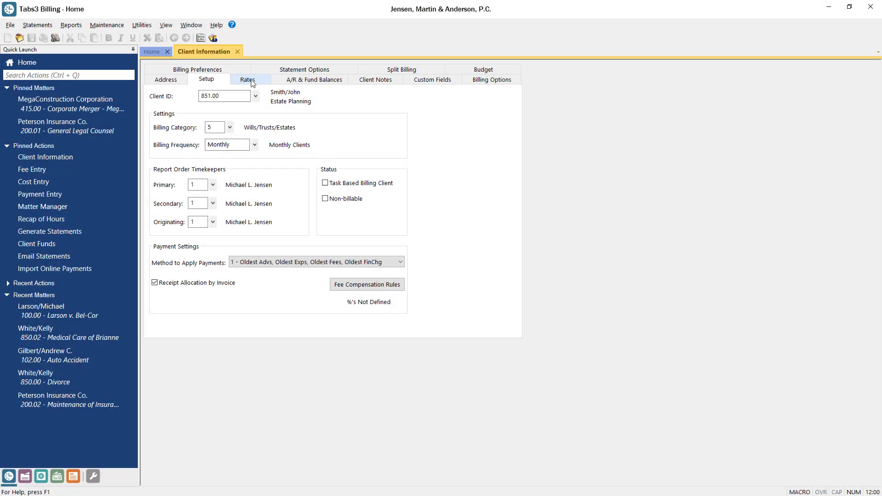
left_click(252, 84)
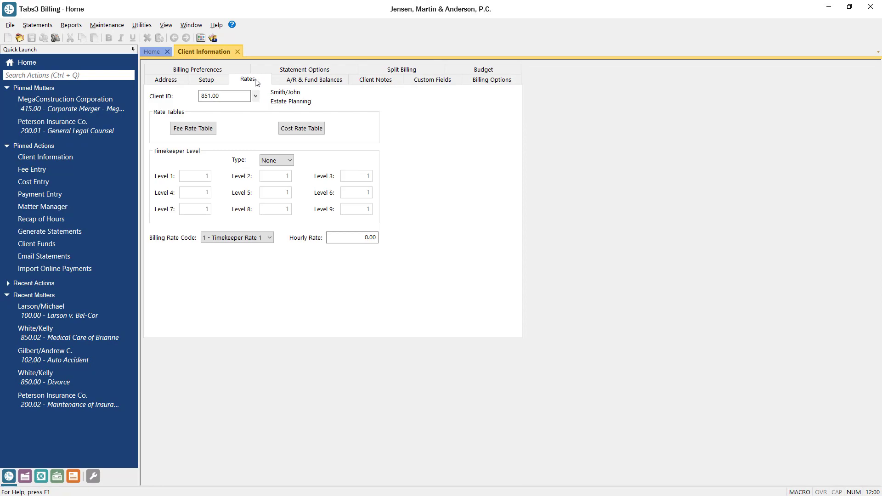
left_click(303, 70)
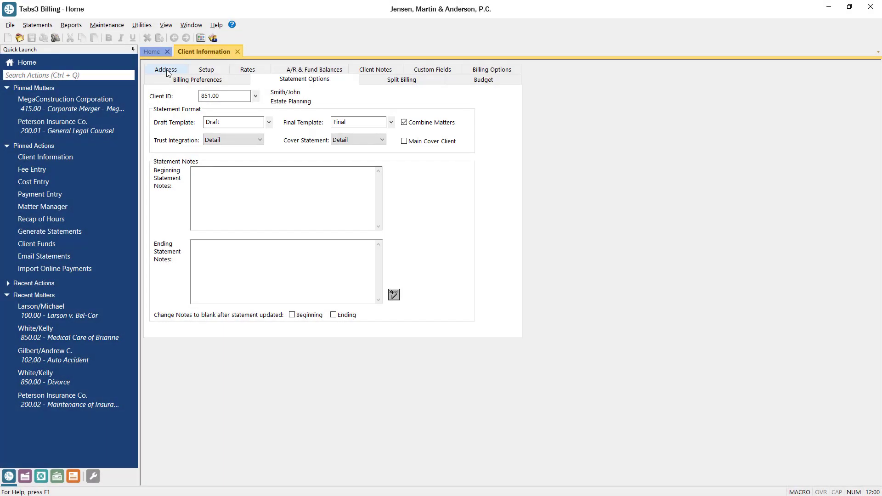
Step: Return to the address details, save client 851.00 and close the client form
left_click(166, 70)
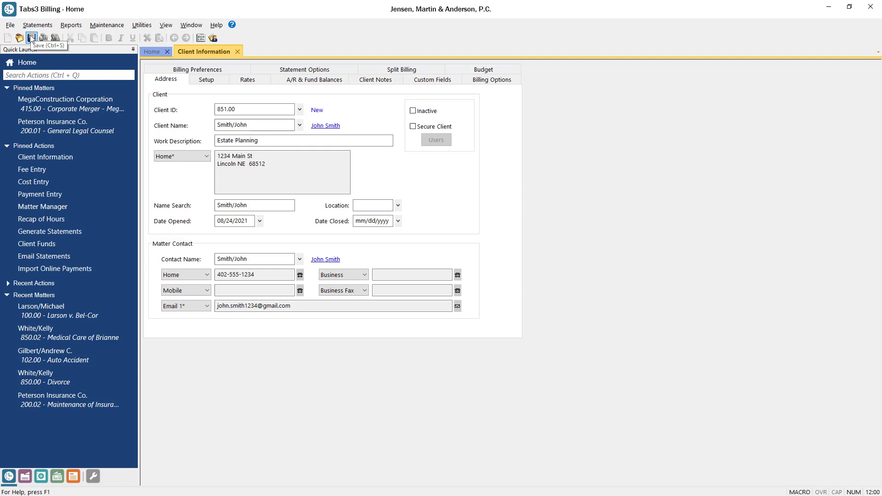
left_click(31, 37)
left_click(237, 51)
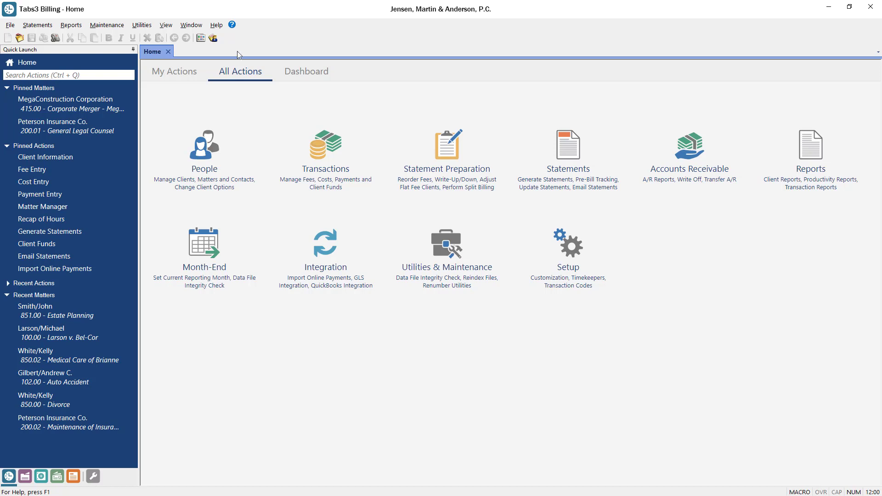
Step: Record a 1.5-hour, 375.00 fee for client 851.00: meeting to review assets and draft living trust
left_click(64, 170)
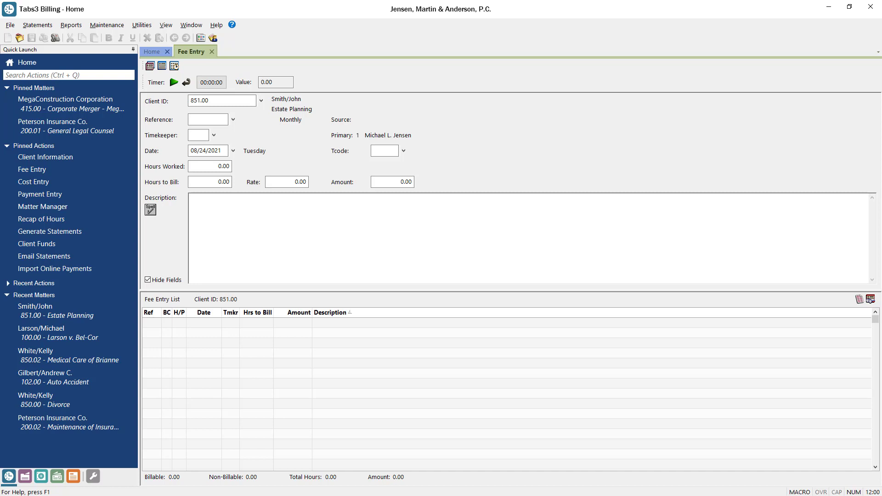
key("Tab")
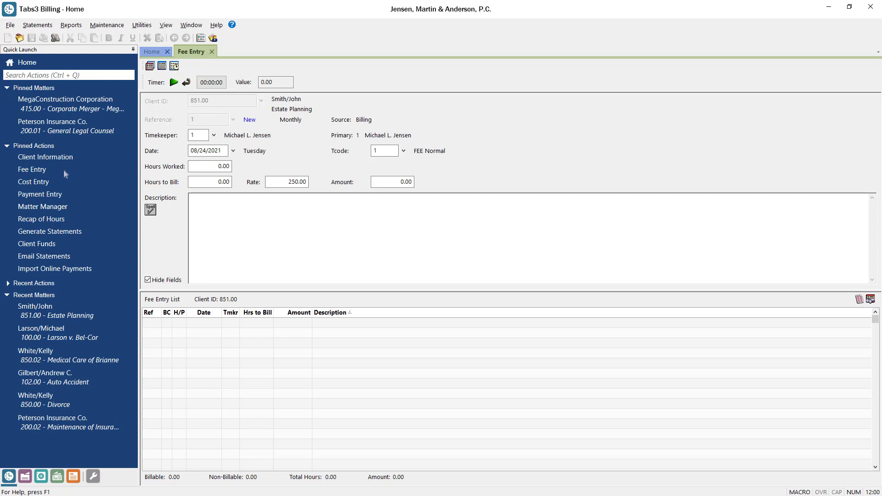
left_click(194, 169)
type("1.5")
key("Tab")
type("Meeting to review assets and draft living trust")
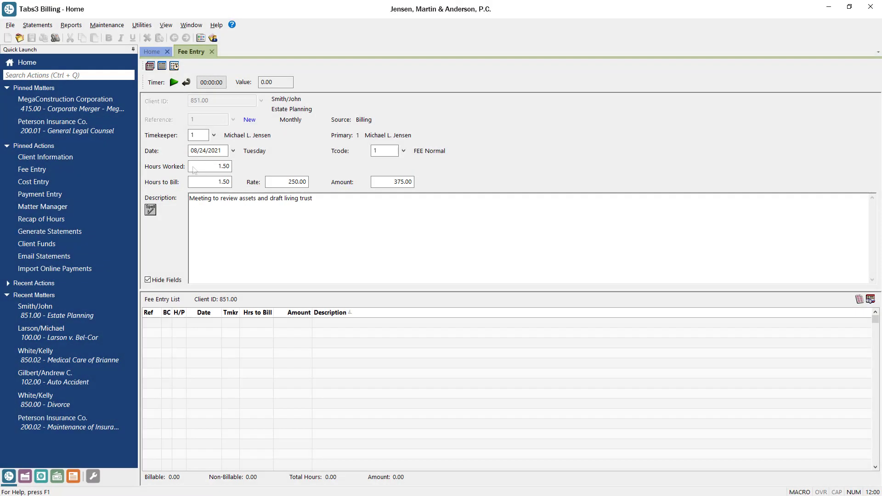
left_click(31, 38)
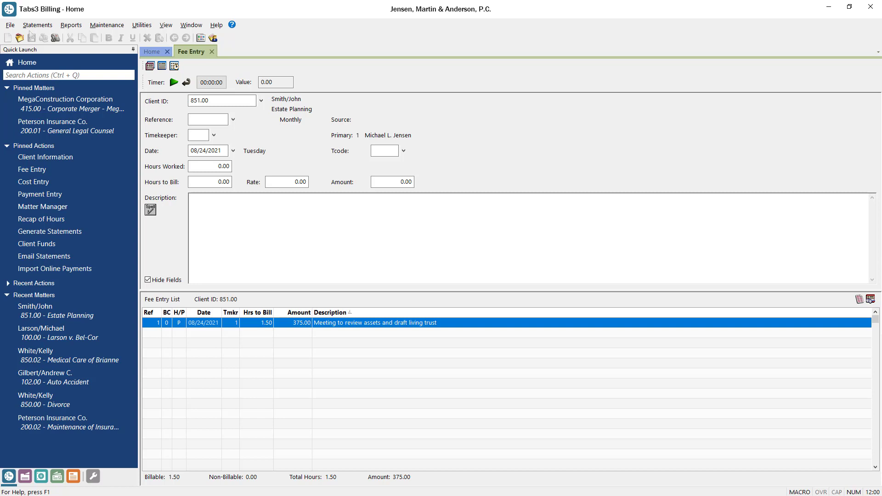
Step: Record a 50.00 Miscellaneous Advance cost, 'Registration of trust', for client 851.00
left_click(212, 51)
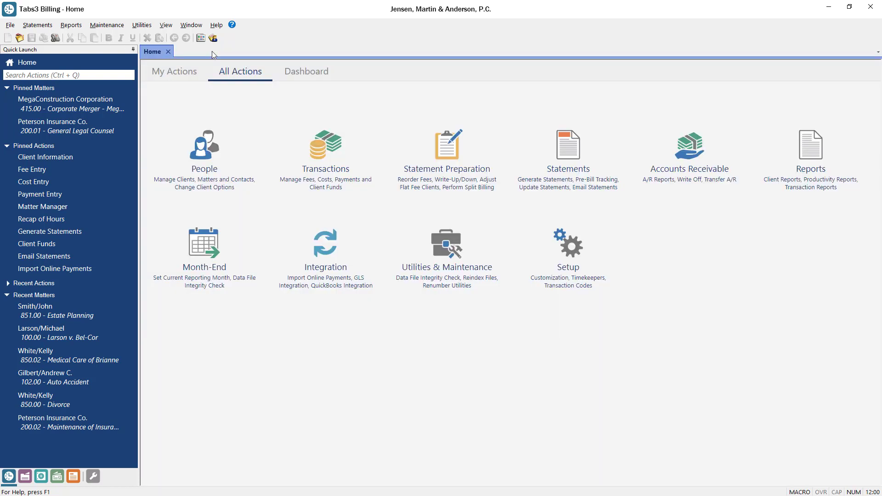
left_click(69, 182)
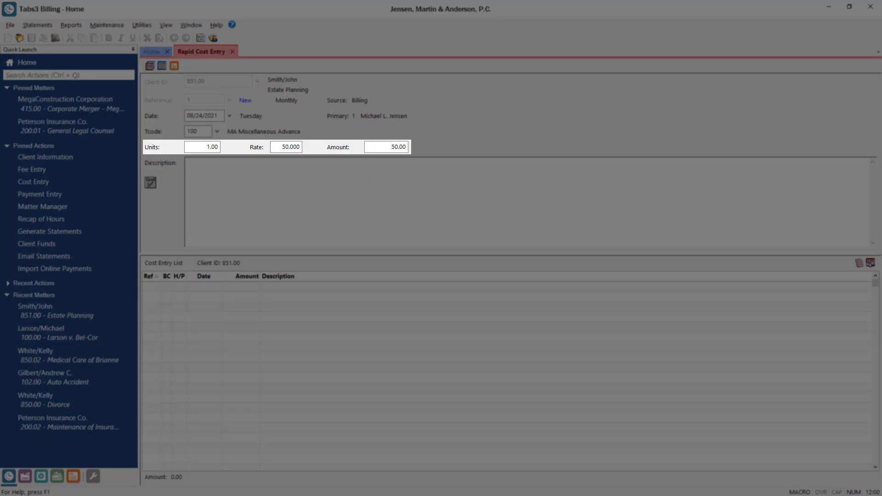
type("Registration of trust")
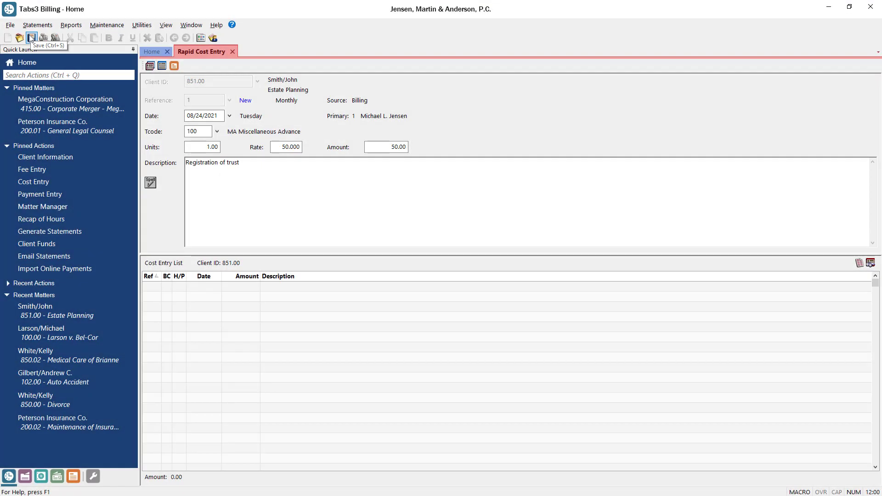
left_click(31, 37)
left_click(232, 51)
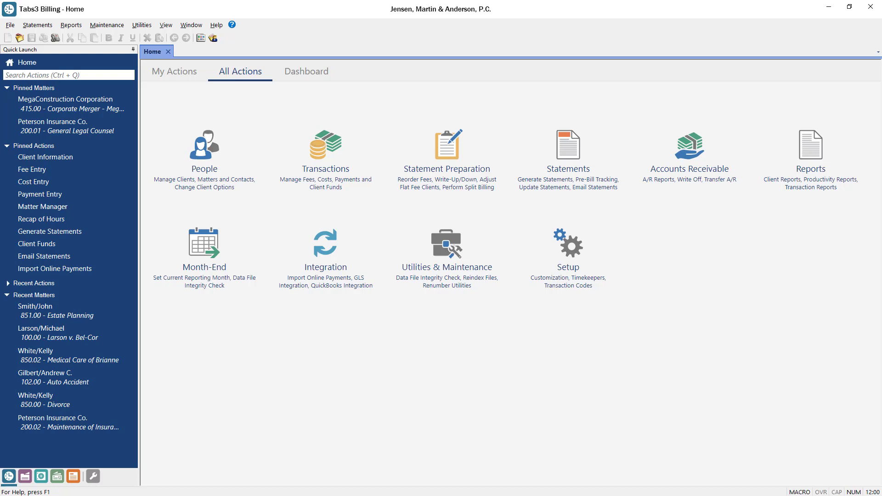
Step: Set up statement generation for client 851.00 only, with statement type Final
left_click(68, 231)
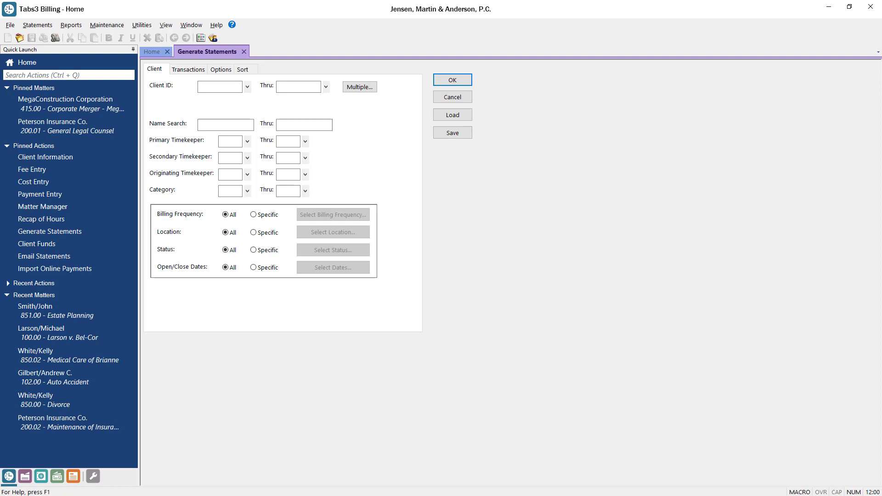
type("851.00")
key("Tab")
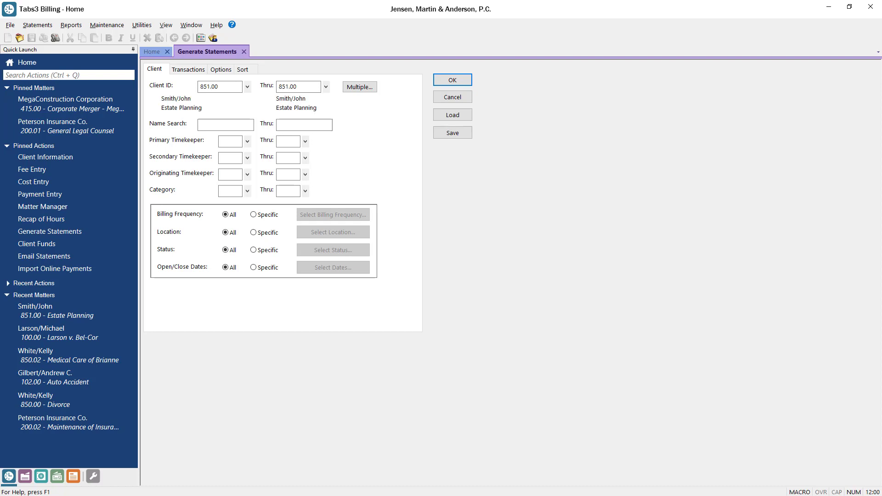
left_click(190, 73)
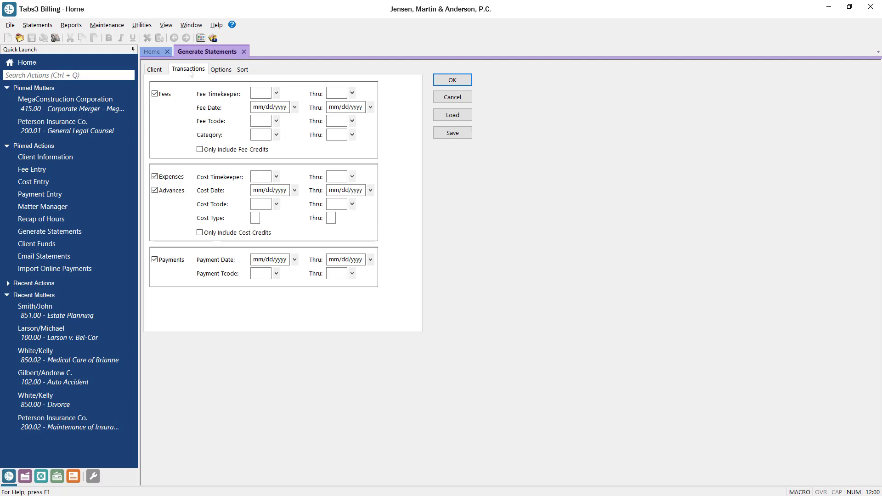
left_click(222, 72)
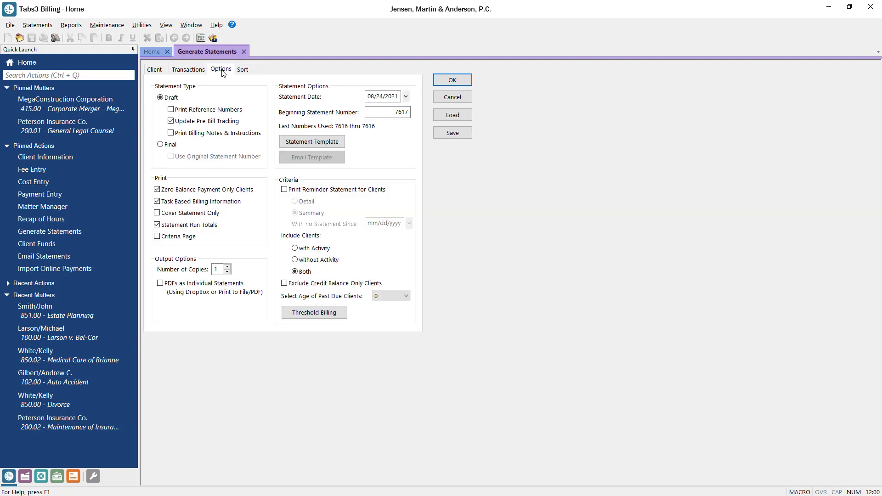
left_click(161, 144)
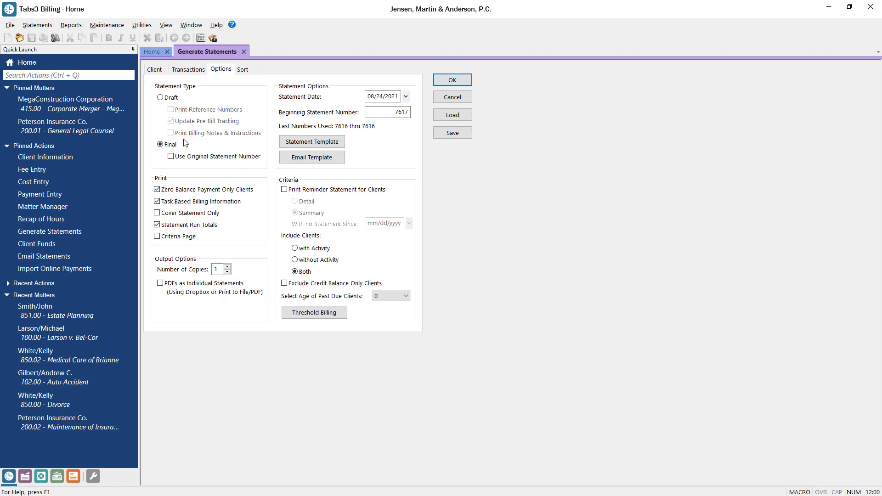
Step: Preview client 851.00's final statement (375.00 fees, 50.00 advances, $425.00 due) and print it
left_click(452, 81)
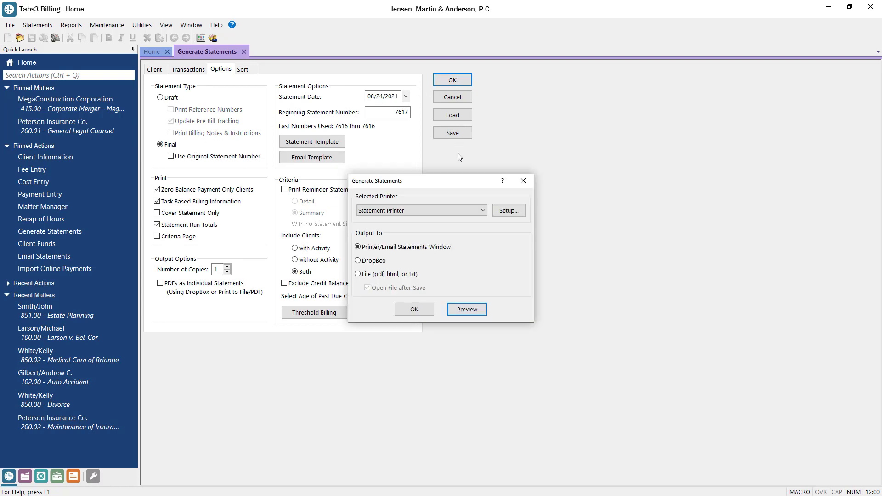
left_click(467, 309)
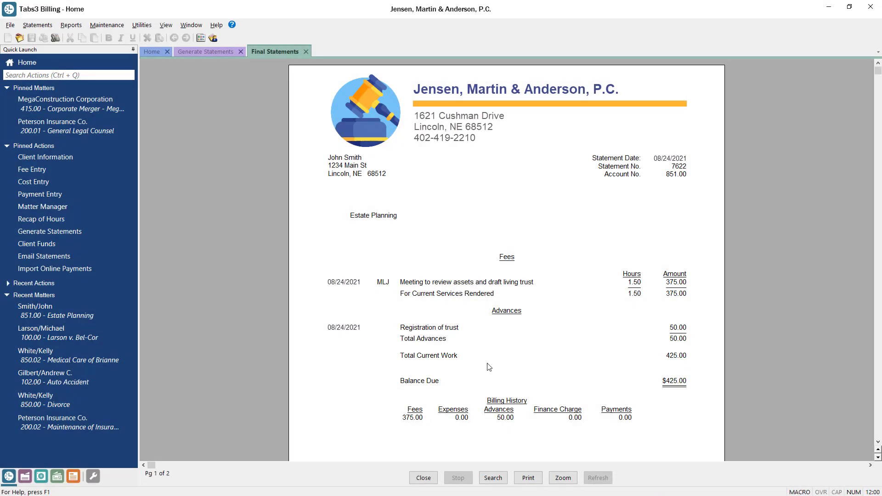
left_click(528, 478)
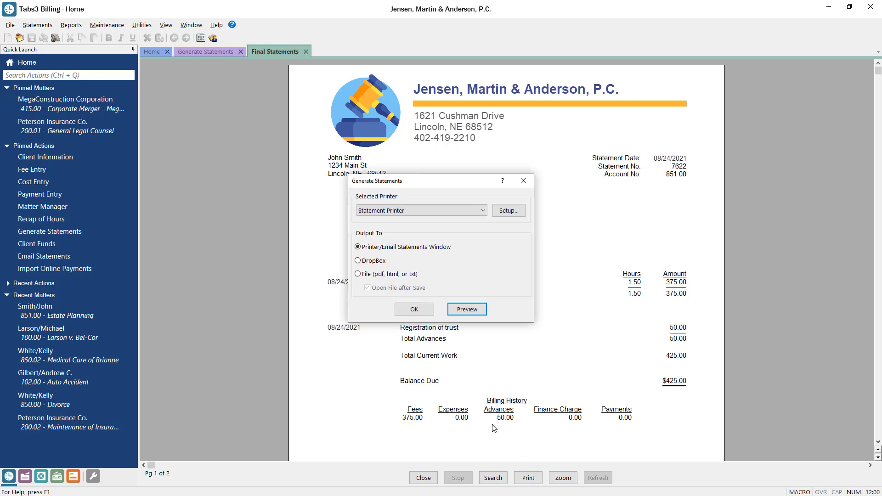
left_click(414, 309)
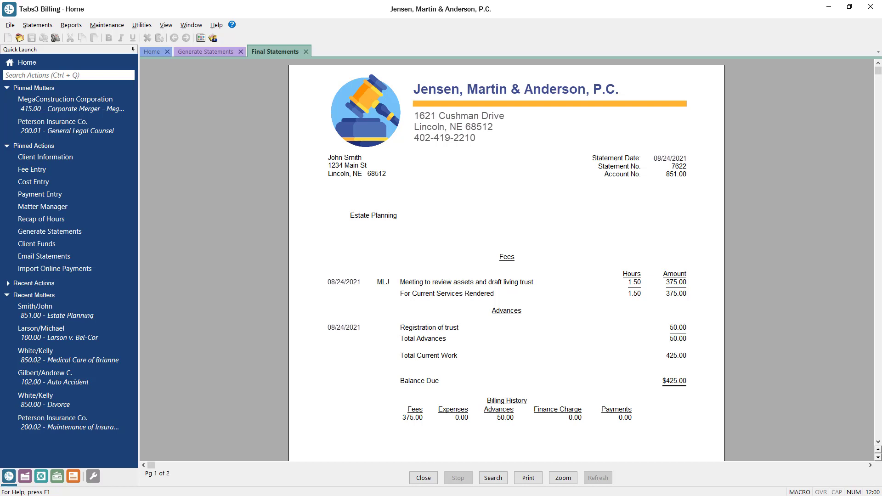
Step: Run Update Statements from Quick Launch for client 851.00, confirming 1 statement updated
left_click(105, 75)
type("Update Statements")
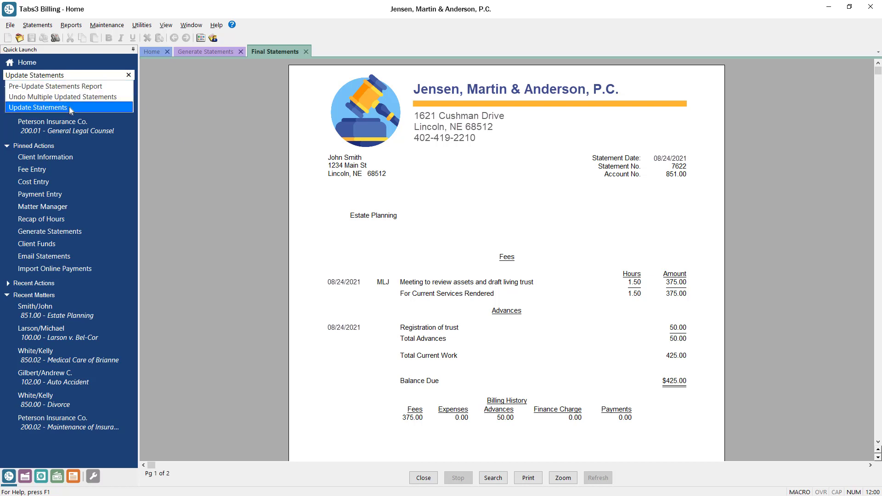
left_click(69, 107)
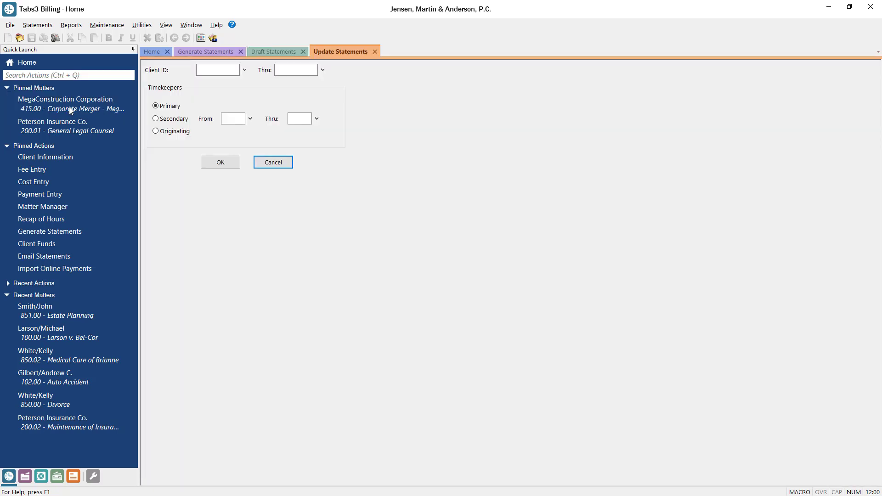
left_click(221, 162)
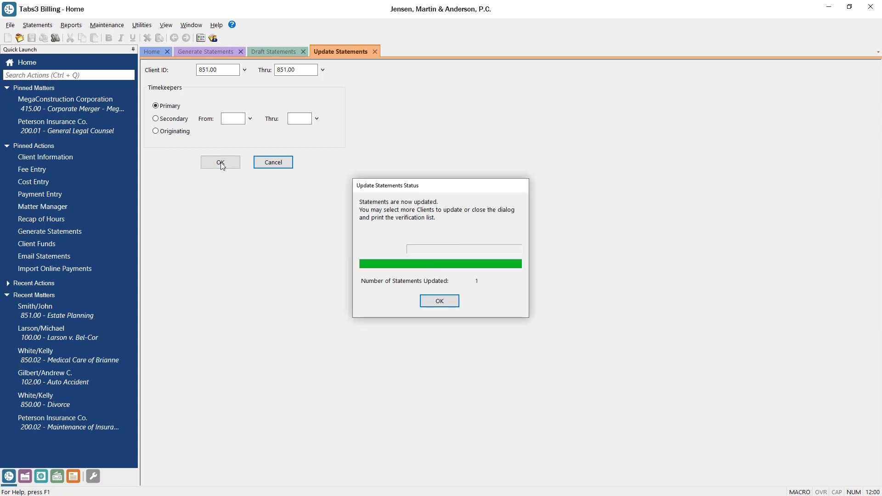
left_click(439, 301)
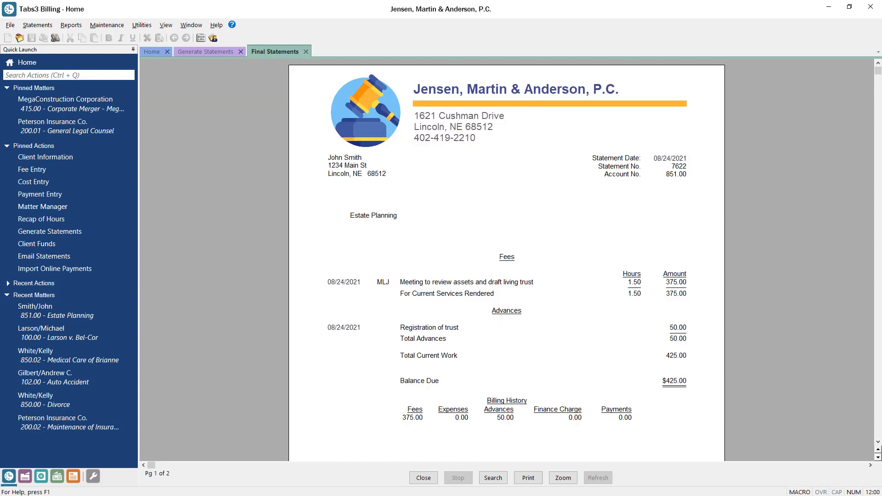